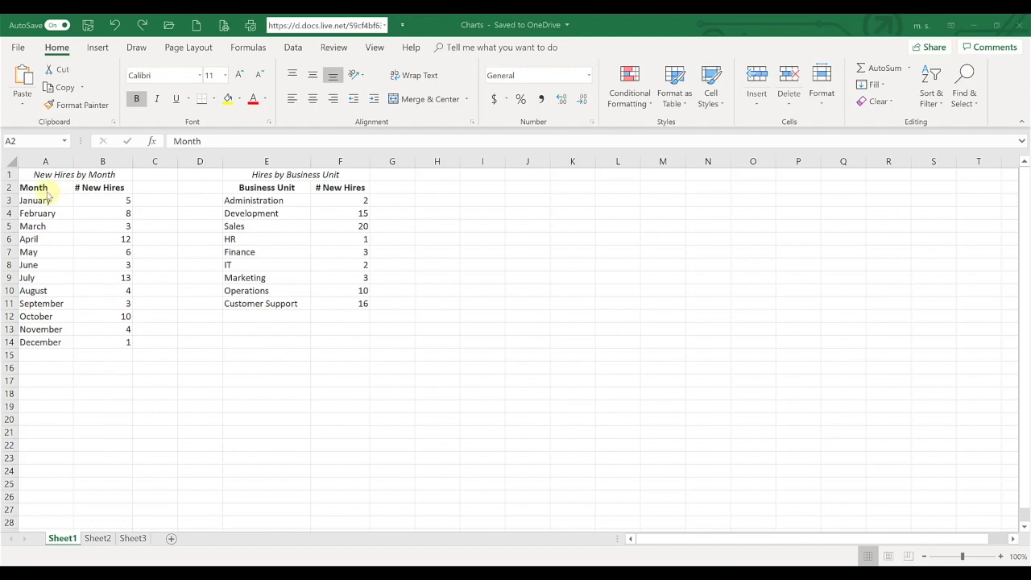
# - Insert a 3-D Clustered Column chart of new hires from the month table A2:B14
pyautogui.click(46, 190)
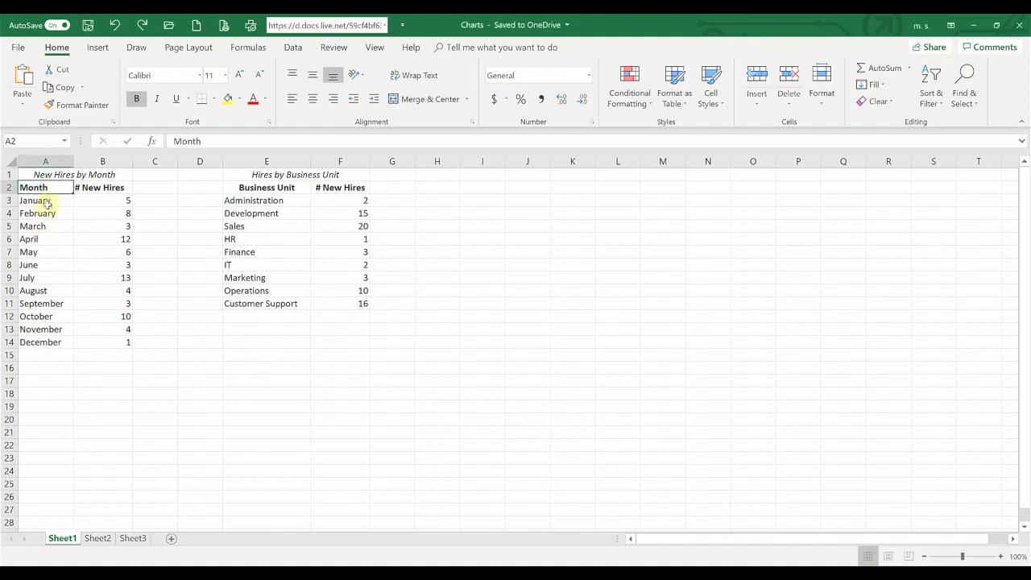
pyautogui.moveTo(46, 187); pyautogui.dragTo(121, 341)
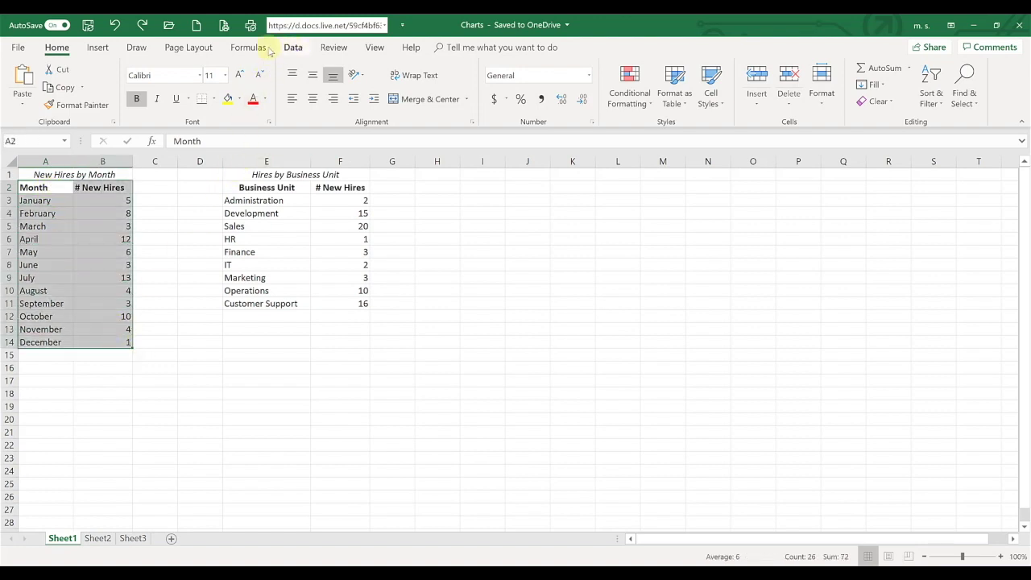
pyautogui.click(101, 48)
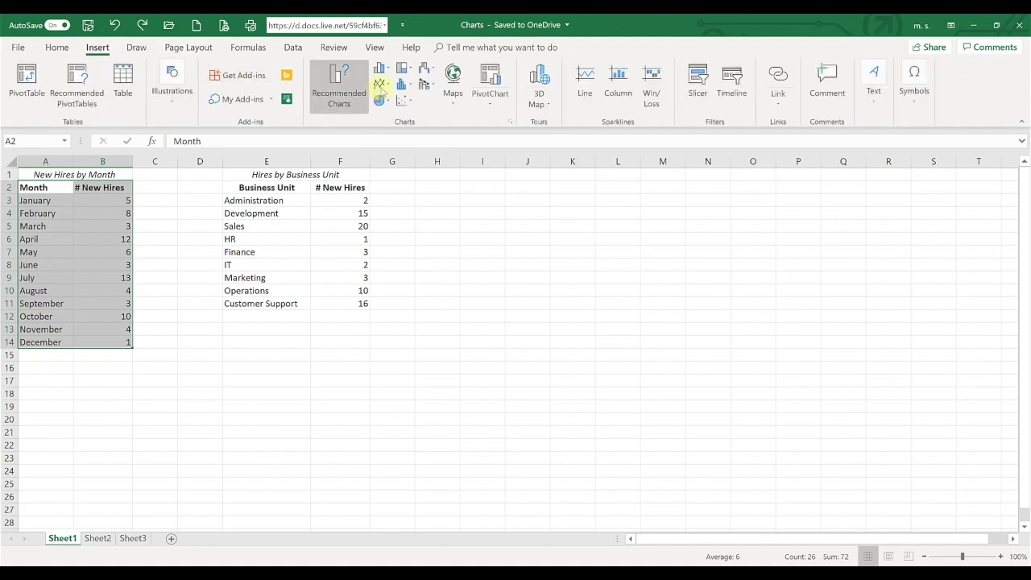
pyautogui.click(384, 69)
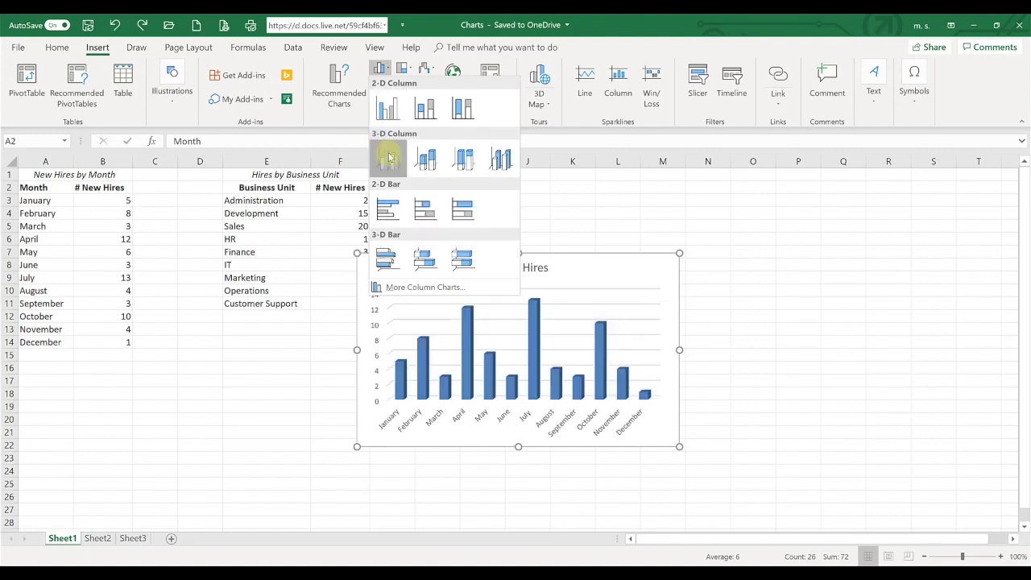
pyautogui.click(388, 157)
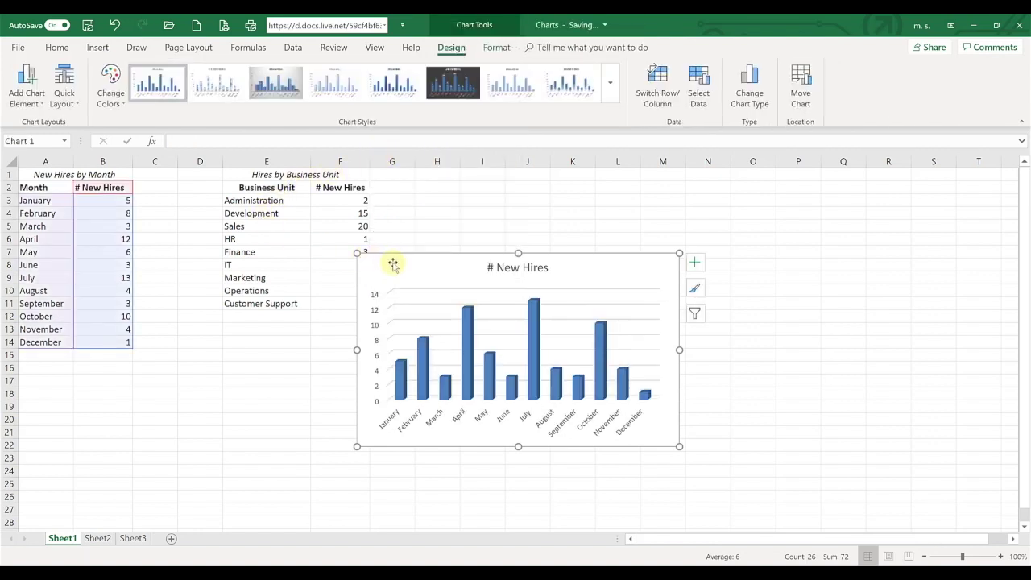
# - Move the month chart up-left over columns B–E and apply chart Style 6
pyautogui.moveTo(410, 256); pyautogui.dragTo(74, 177)
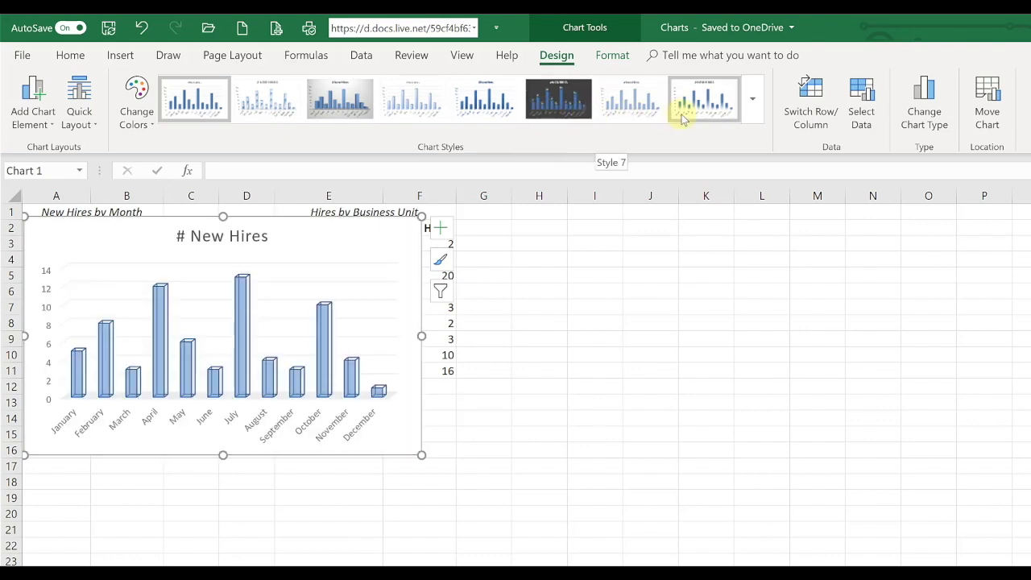
pyautogui.click(750, 115)
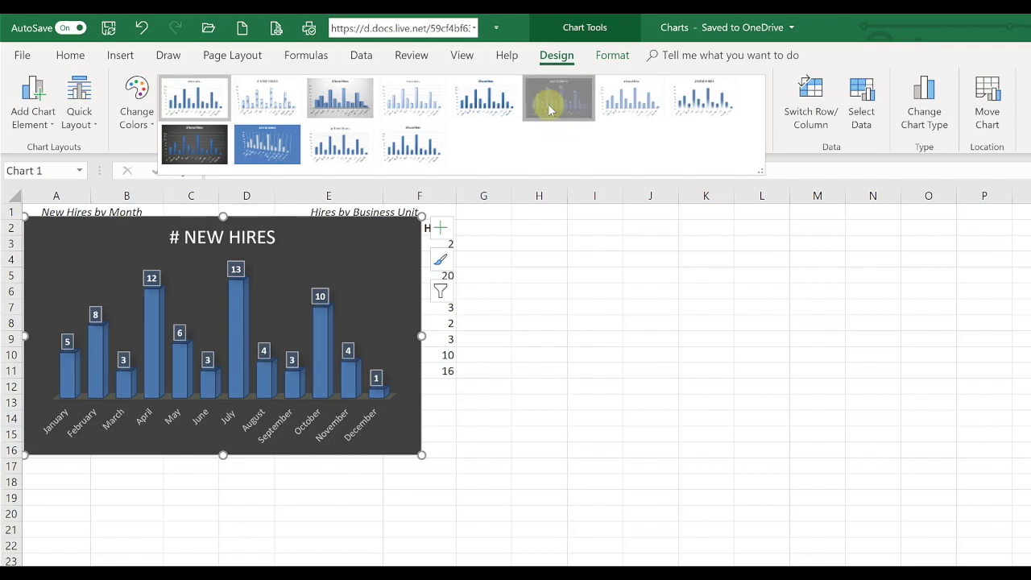
pyautogui.click(553, 100)
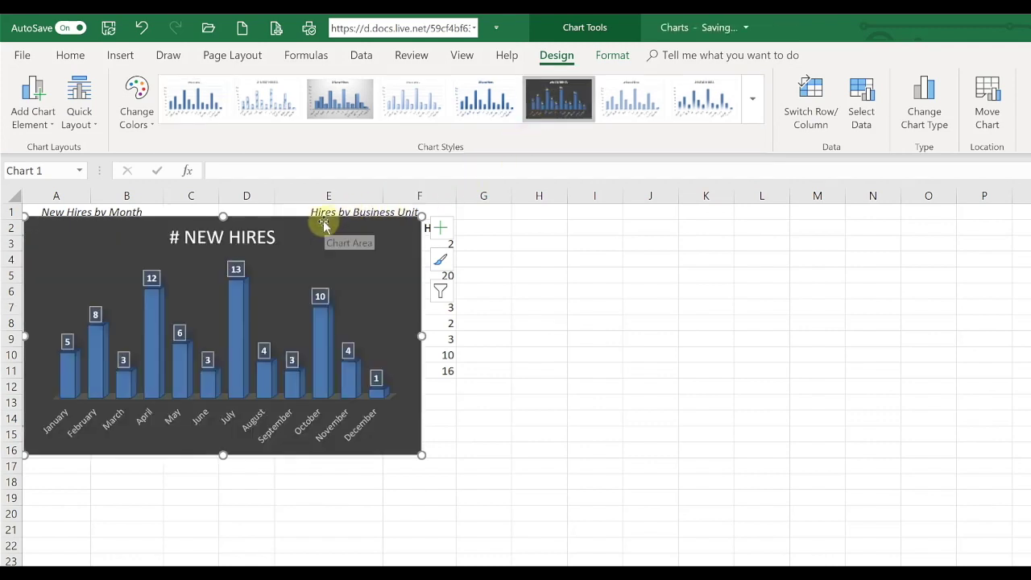
# - Shift the chart right and change its title from '# New Hires' to 'HIRES BY MONTH'
pyautogui.moveTo(373, 240); pyautogui.dragTo(536, 247)
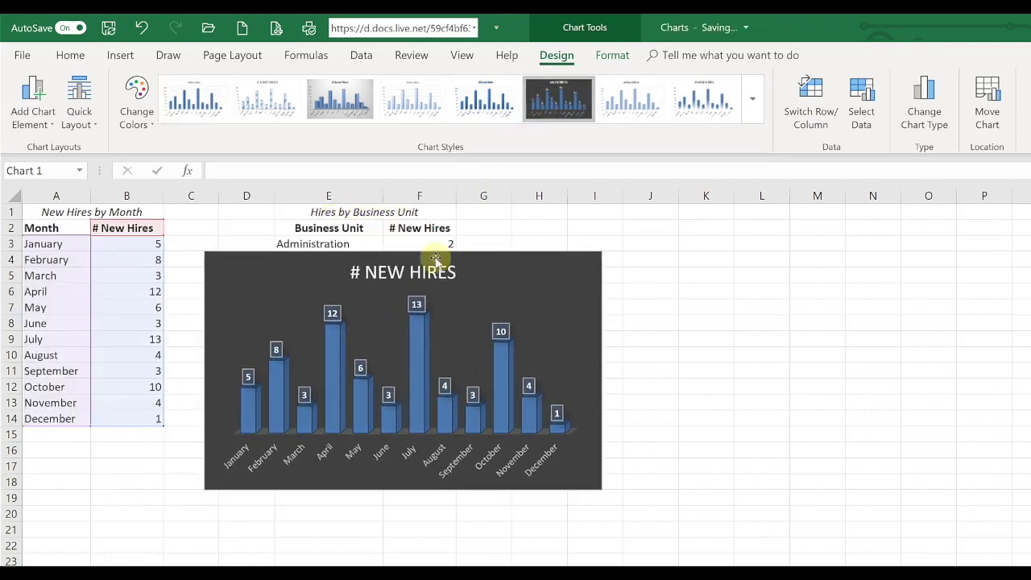
pyautogui.click(403, 269)
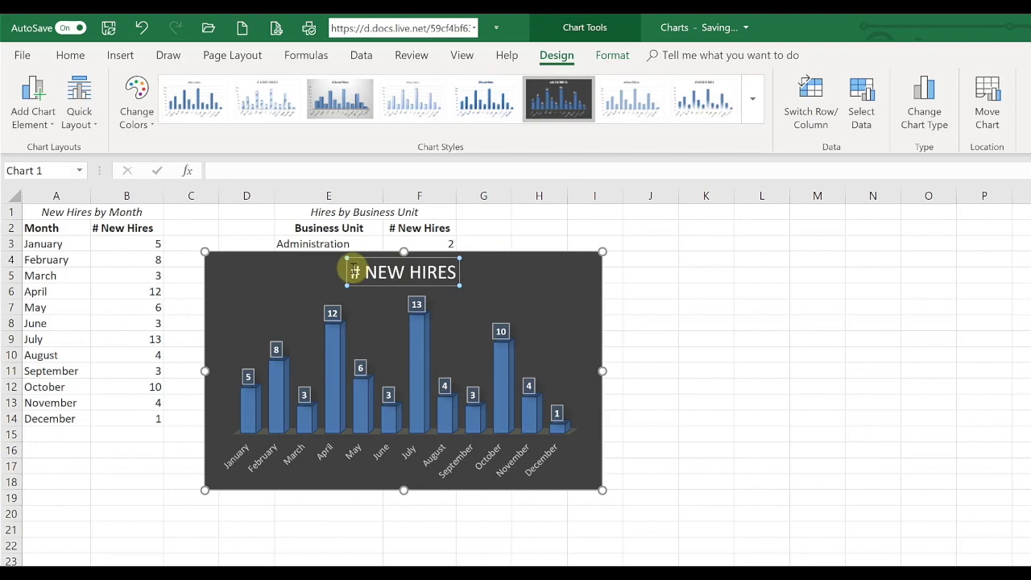
pyautogui.moveTo(355, 270); pyautogui.dragTo(443, 271)
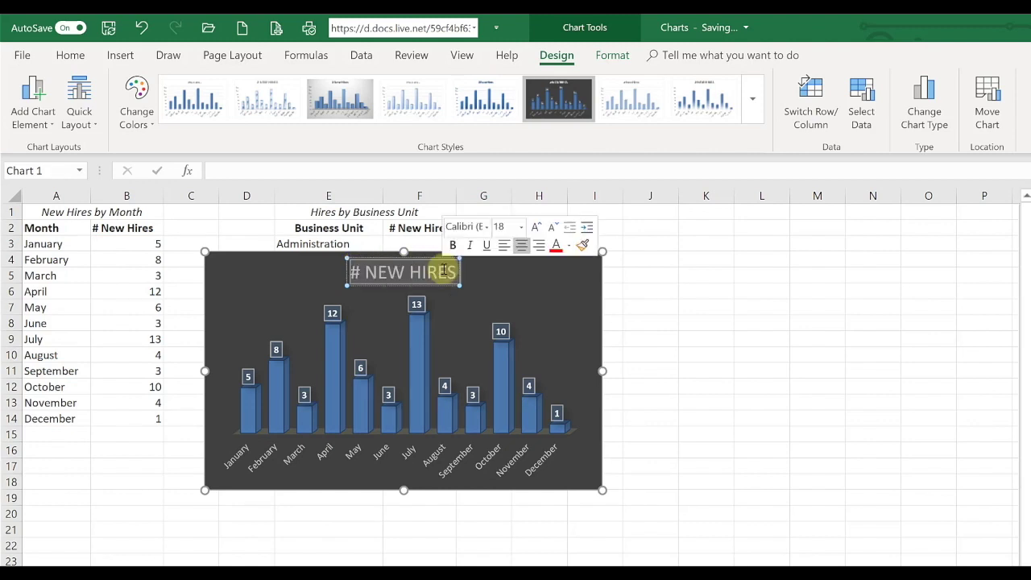
pyautogui.write('HIR')
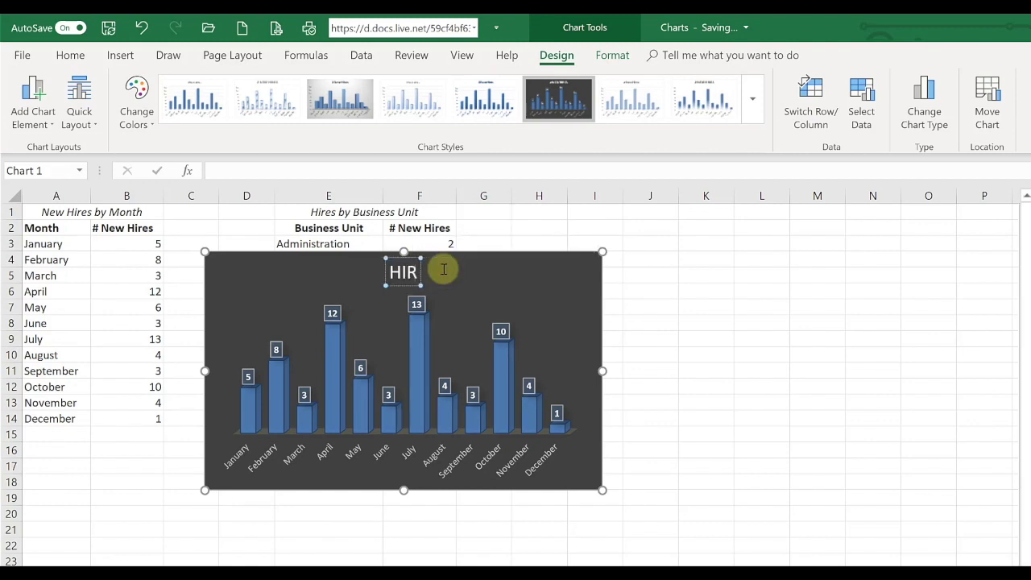
pyautogui.write('ES B')
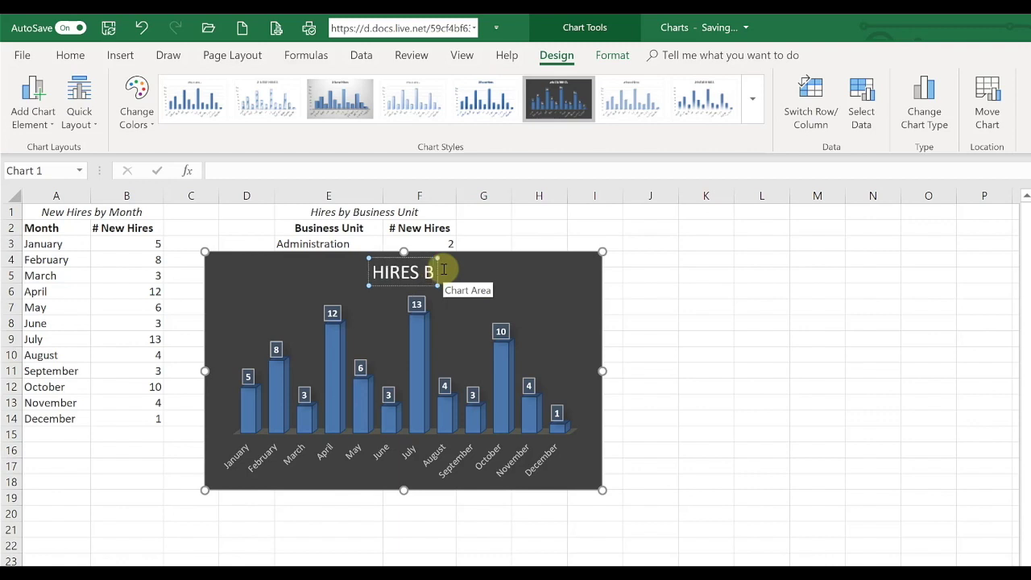
pyautogui.write('Y MONTH')
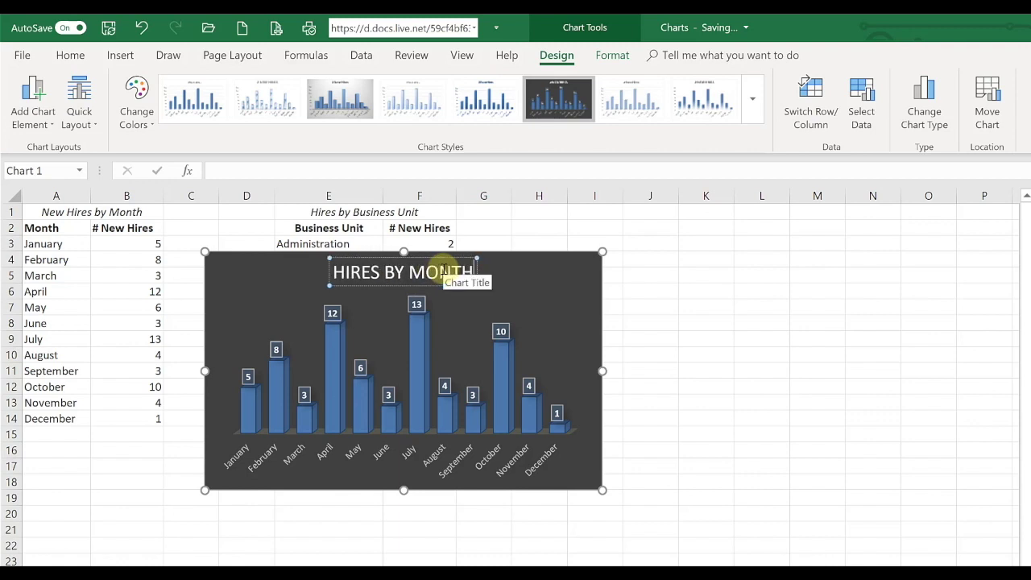
pyautogui.click(625, 308)
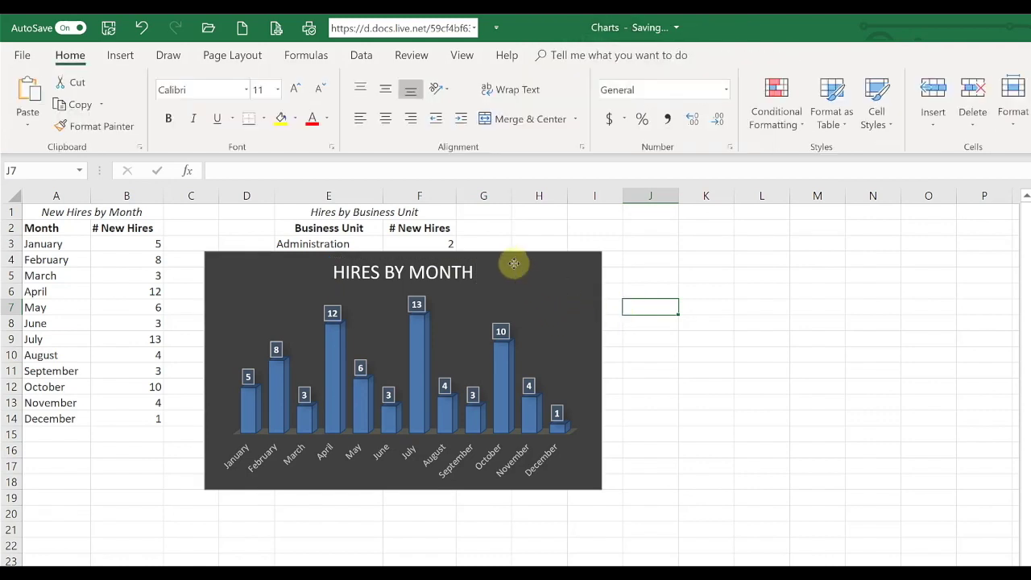
# - Drag the HIRES BY MONTH chart to the right of the Business Unit table, around columns H–N
pyautogui.moveTo(513, 265); pyautogui.dragTo(337, 389)
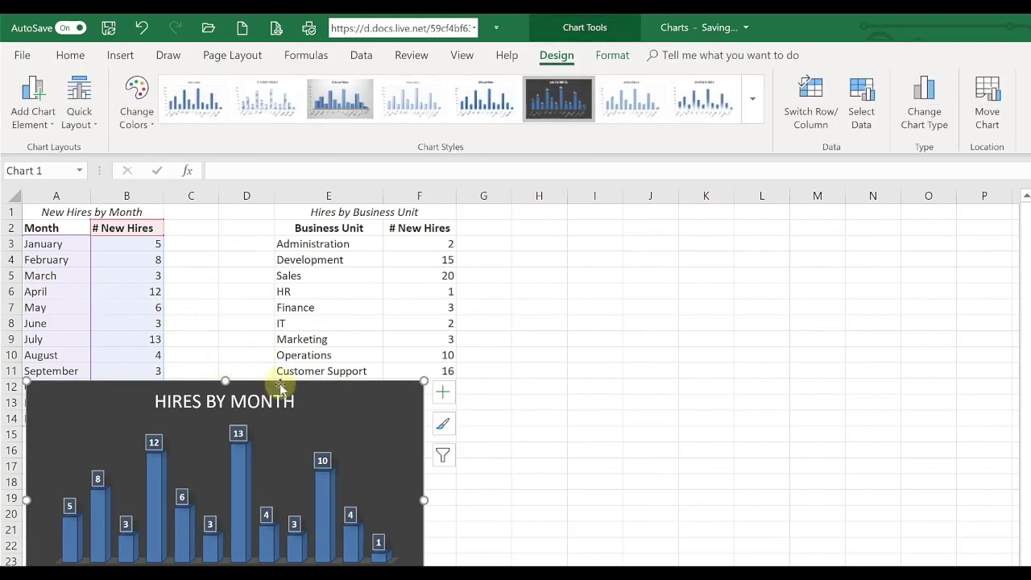
pyautogui.moveTo(408, 395); pyautogui.dragTo(815, 229)
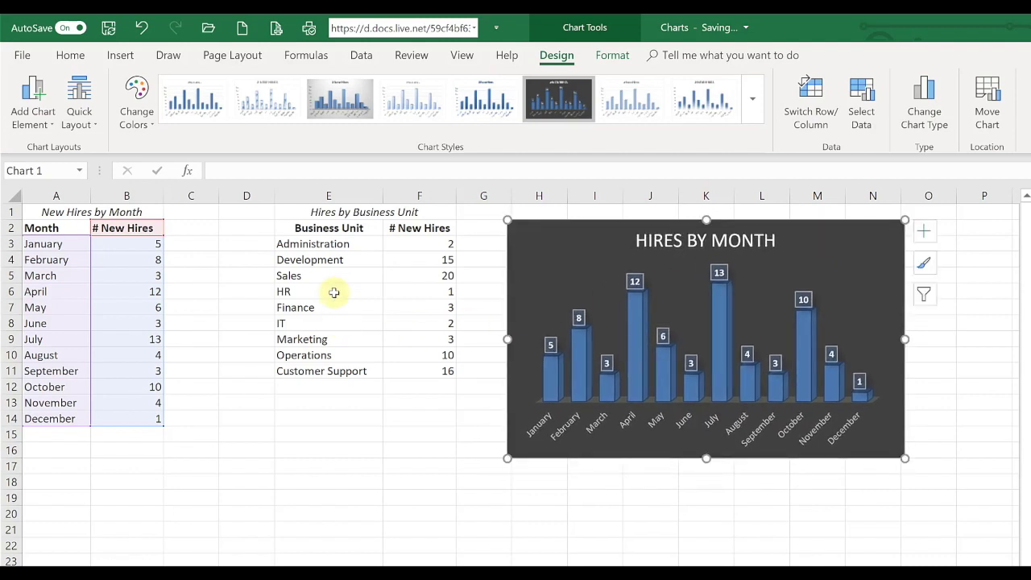
pyautogui.click(320, 230)
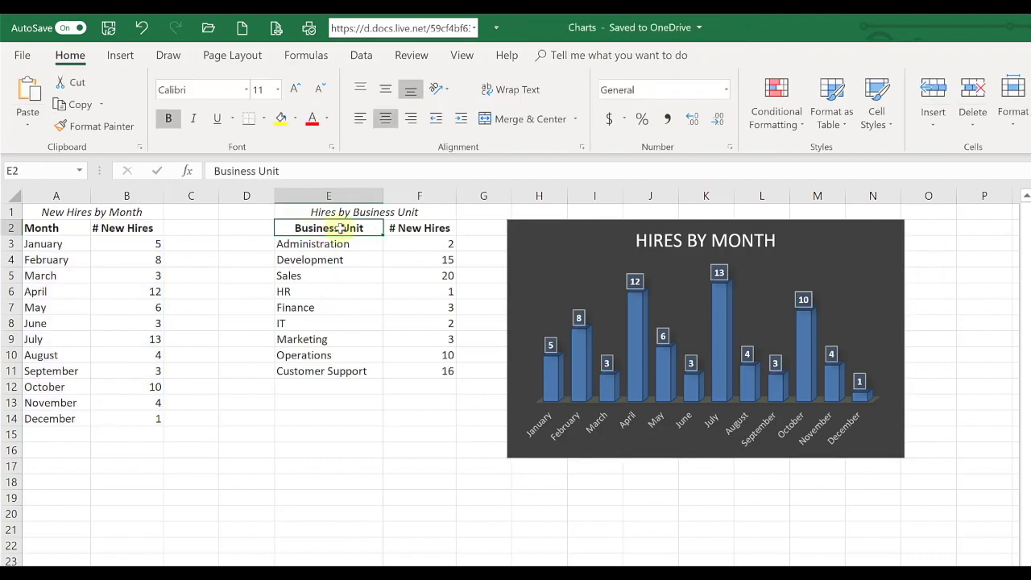
# - Insert a 2-D pie chart from the Business Unit table E2:F11 and move it up-left
pyautogui.moveTo(338, 228); pyautogui.dragTo(451, 373)
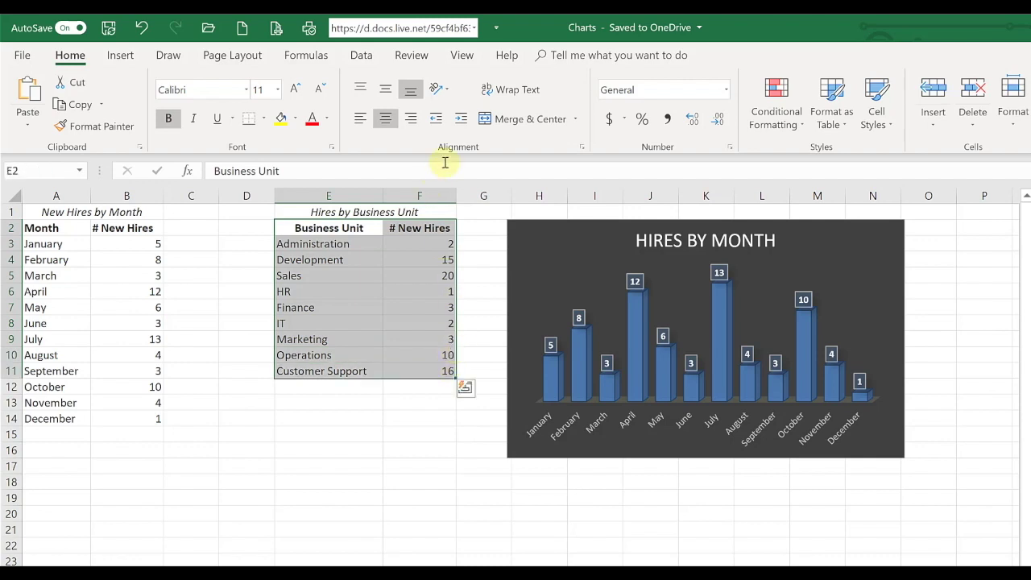
pyautogui.click(120, 56)
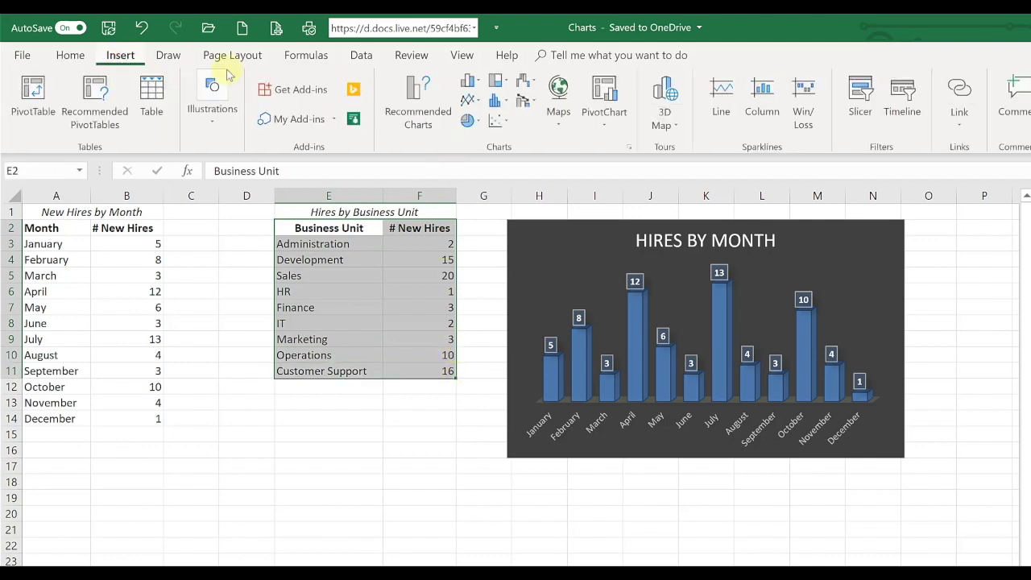
pyautogui.click(475, 121)
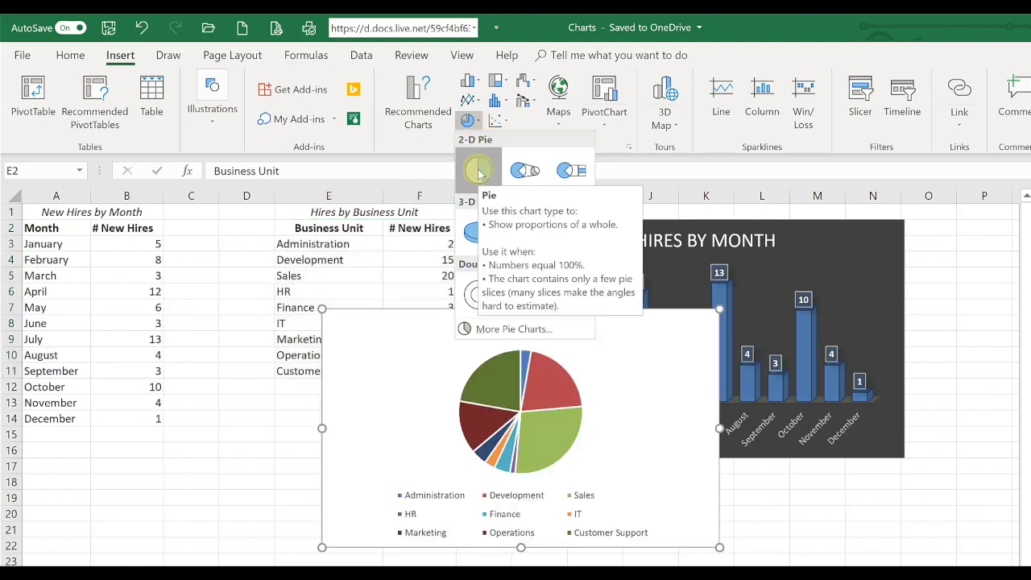
pyautogui.click(479, 171)
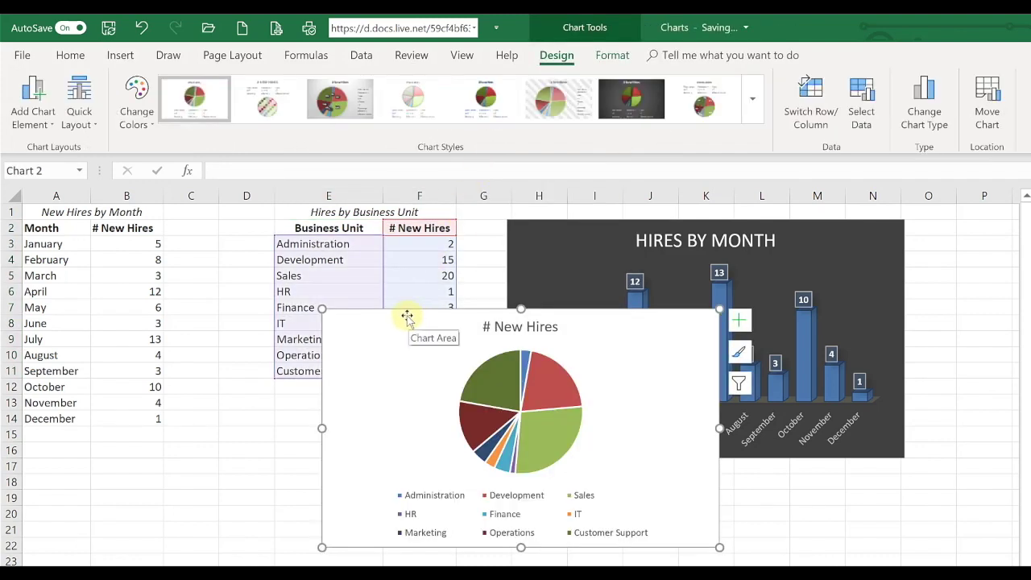
pyautogui.moveTo(396, 308); pyautogui.dragTo(201, 221)
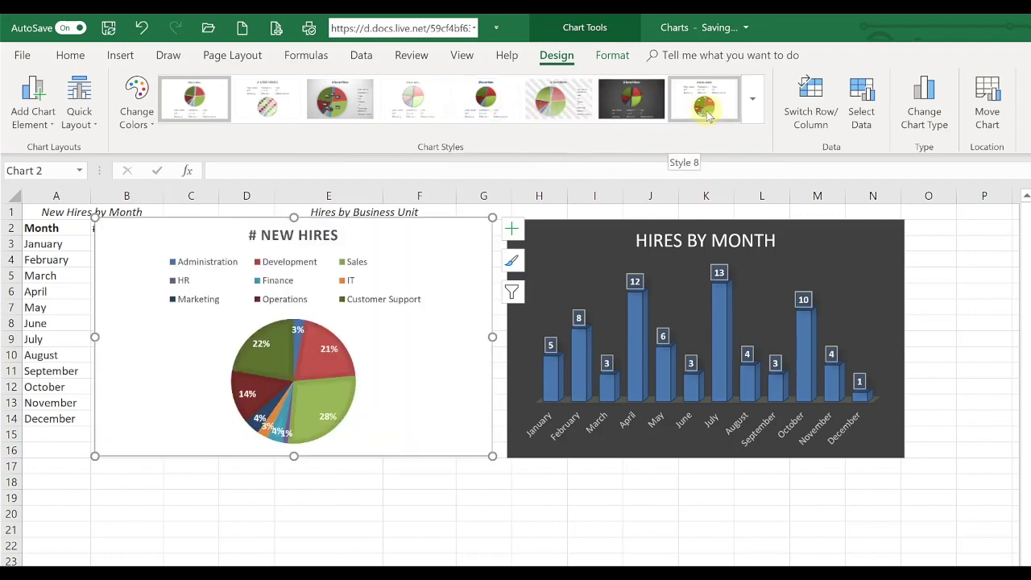
# - Apply chart Style 9 to the pie chart and nudge it further left
pyautogui.click(749, 115)
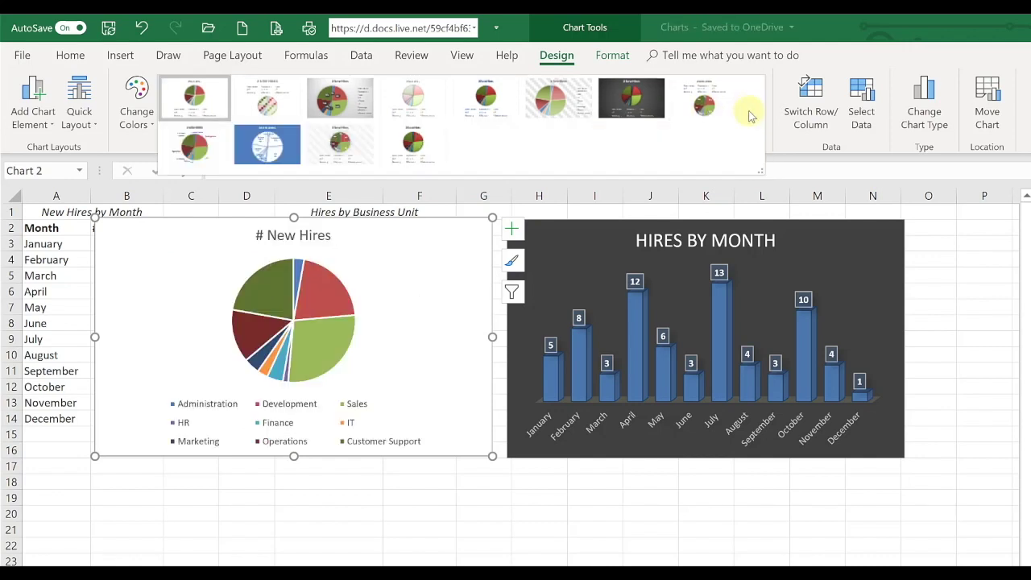
pyautogui.click(200, 151)
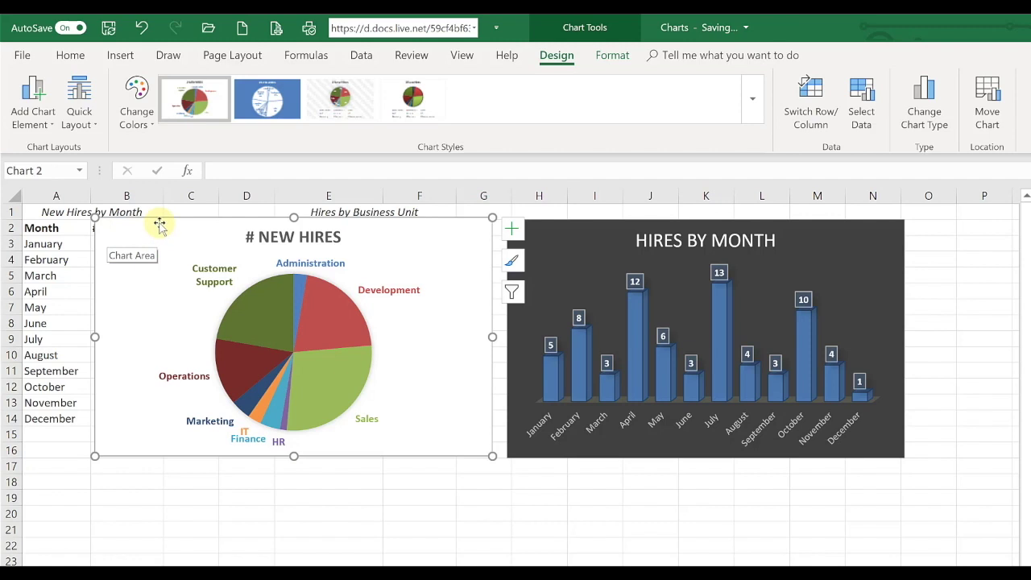
pyautogui.moveTo(160, 225); pyautogui.dragTo(92, 217)
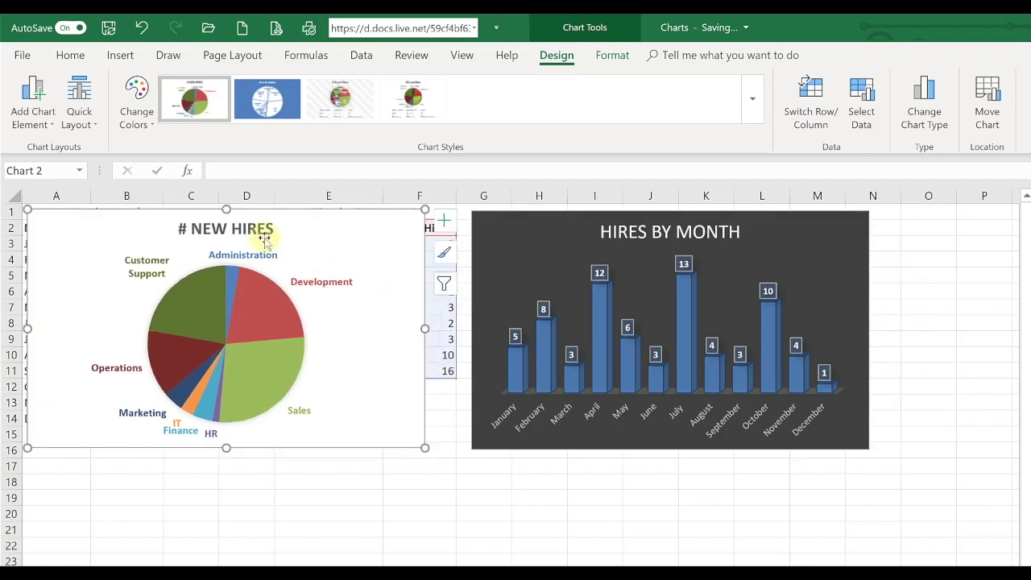
# - Retitle the pie chart 'HIRES BY BUSINESS UNIT' and open the Format Chart Area pane
pyautogui.click(182, 229)
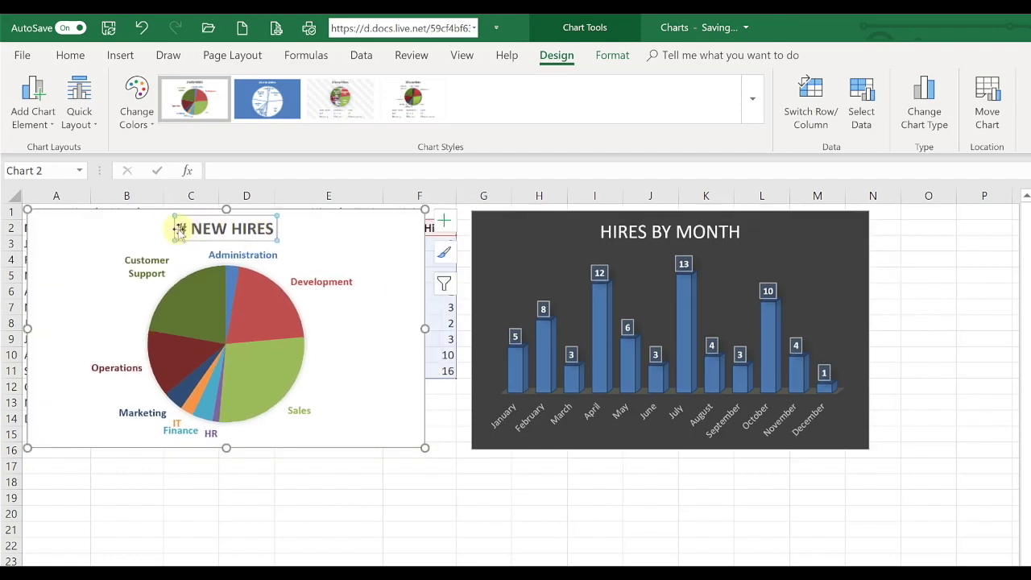
pyautogui.moveTo(179, 229); pyautogui.dragTo(278, 229)
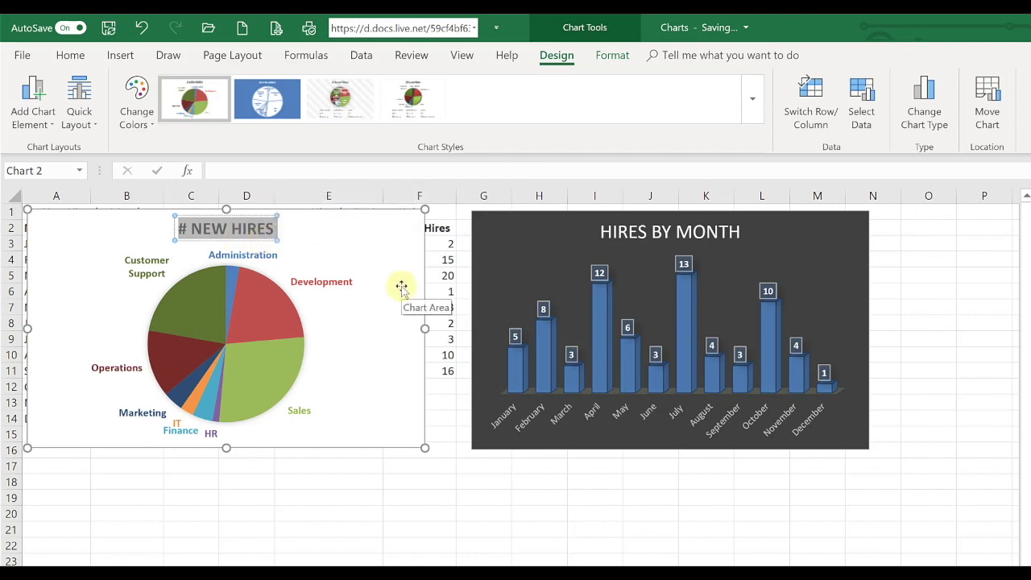
pyautogui.write('HIRES BY')
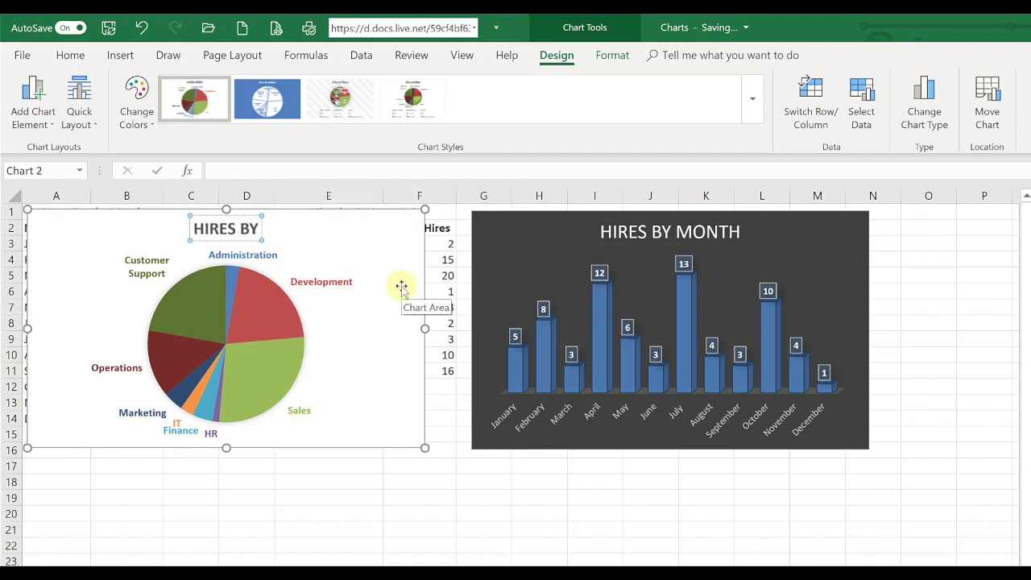
pyautogui.write(' BUSIN')
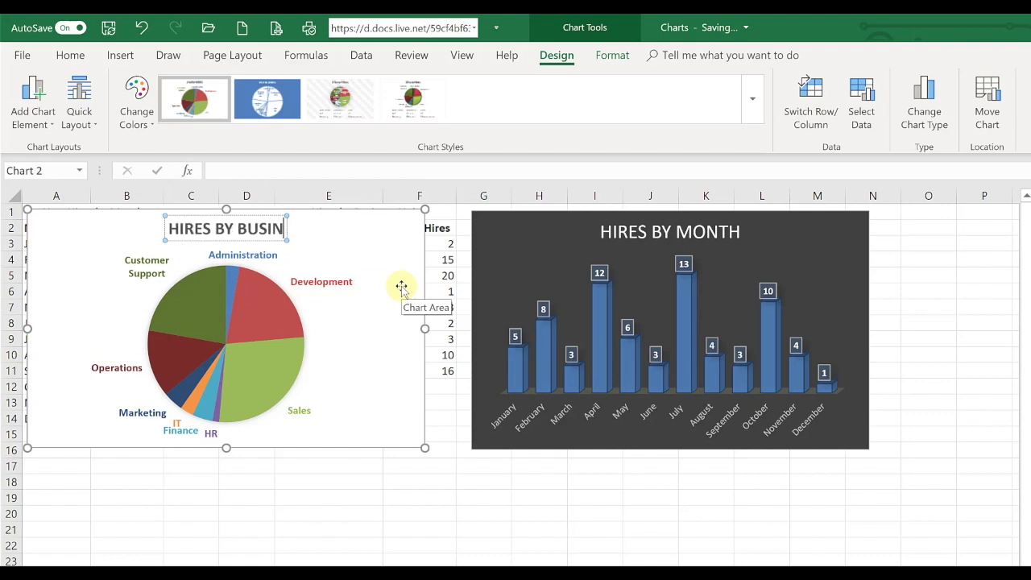
pyautogui.write('ESS UNIT')
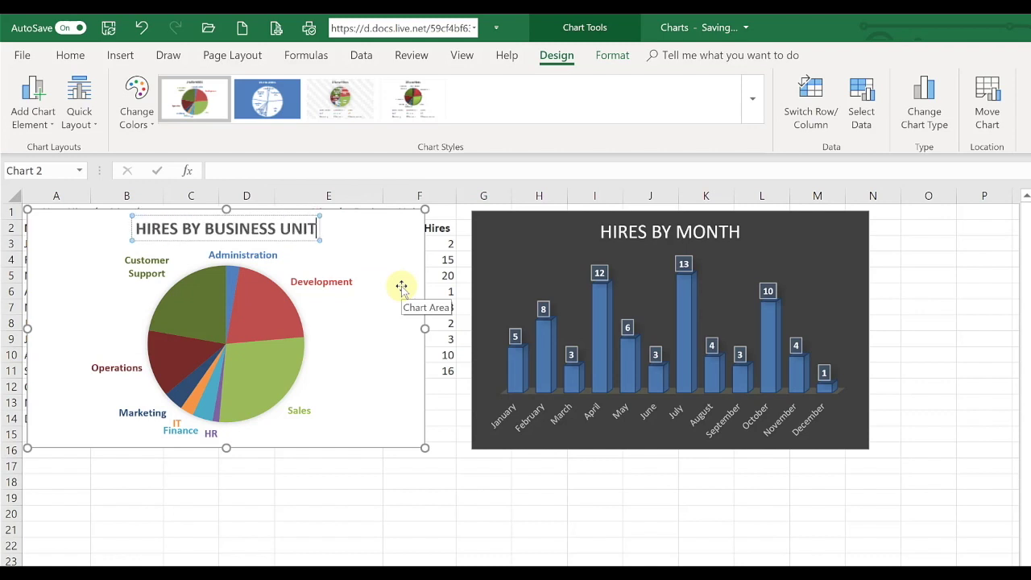
pyautogui.click(401, 286)
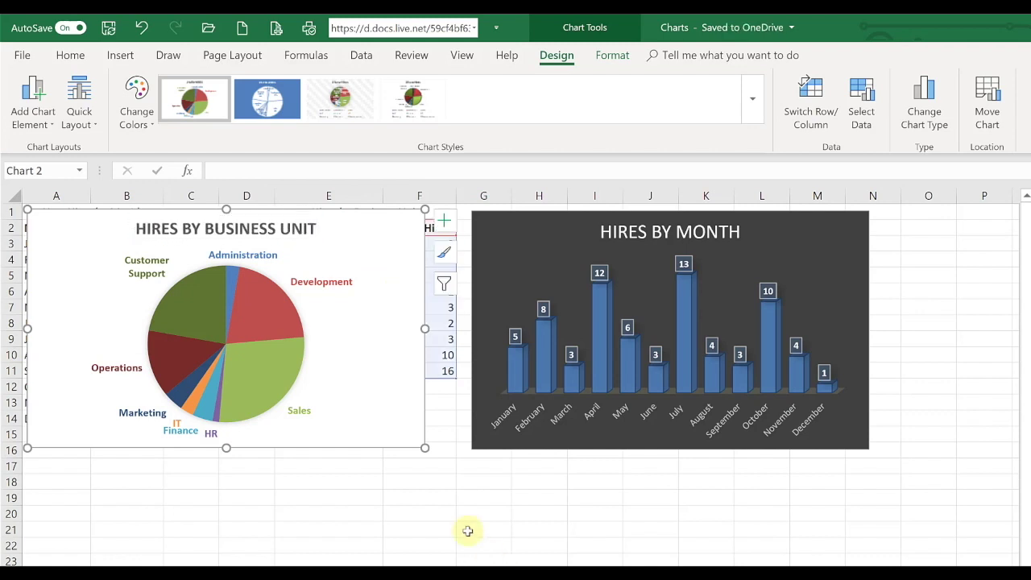
pyautogui.doubleClick(378, 431)
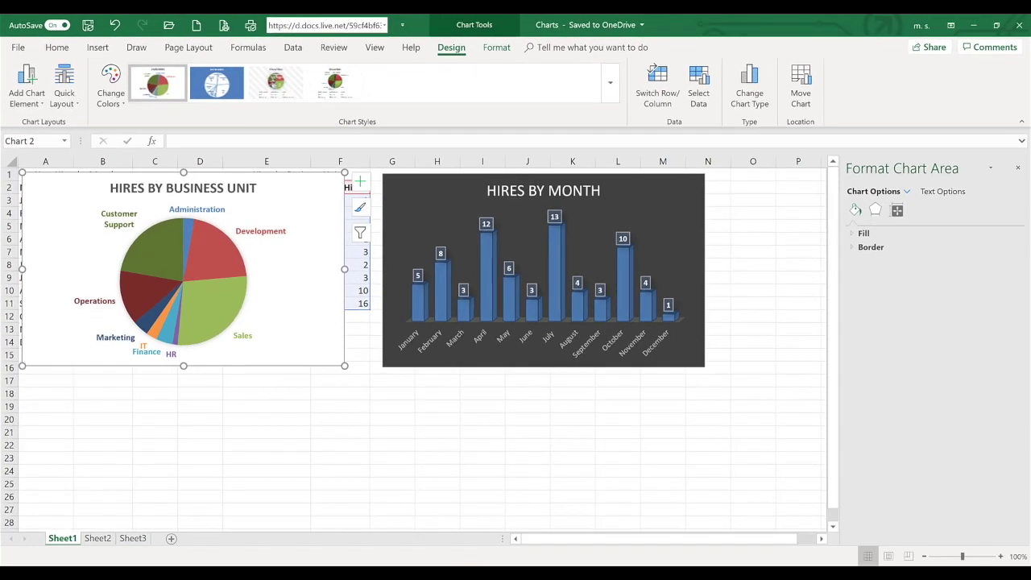
# - In PowerPoint, paste the pie chart onto blank slide 2, keeping its Excel colours
pyautogui.click(484, 519)
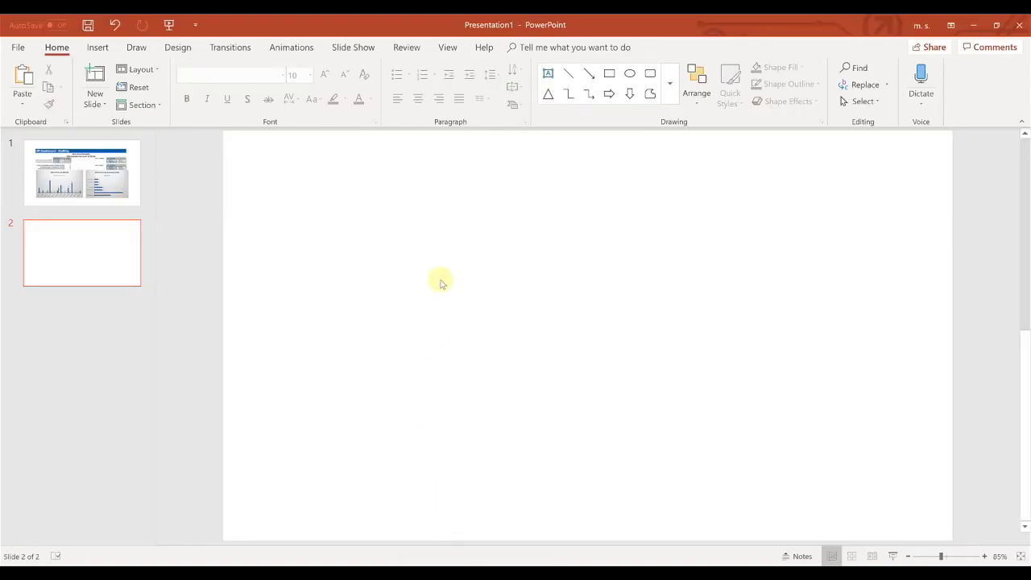
pyautogui.rightClick(439, 281)
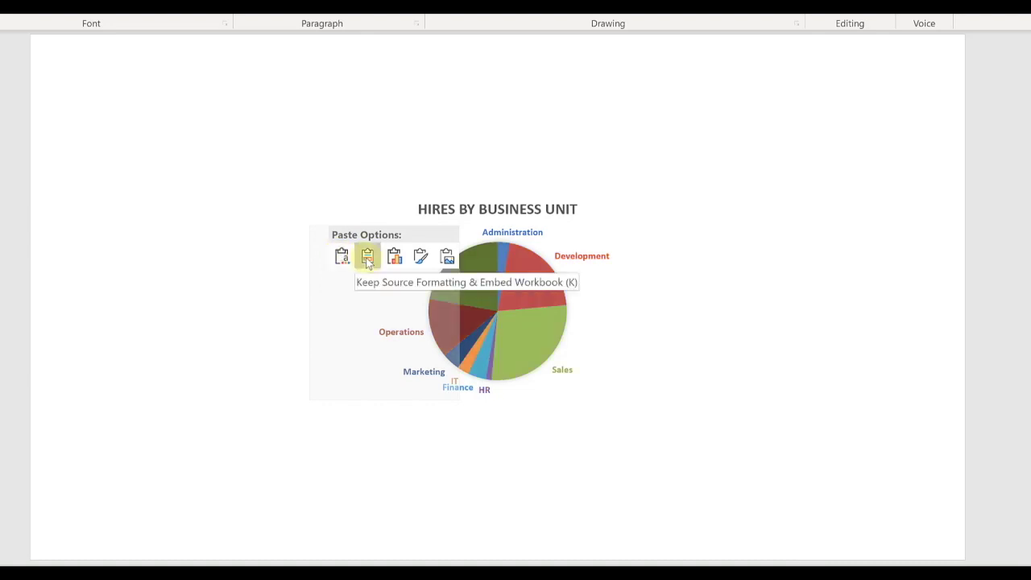
pyautogui.press('Escape')
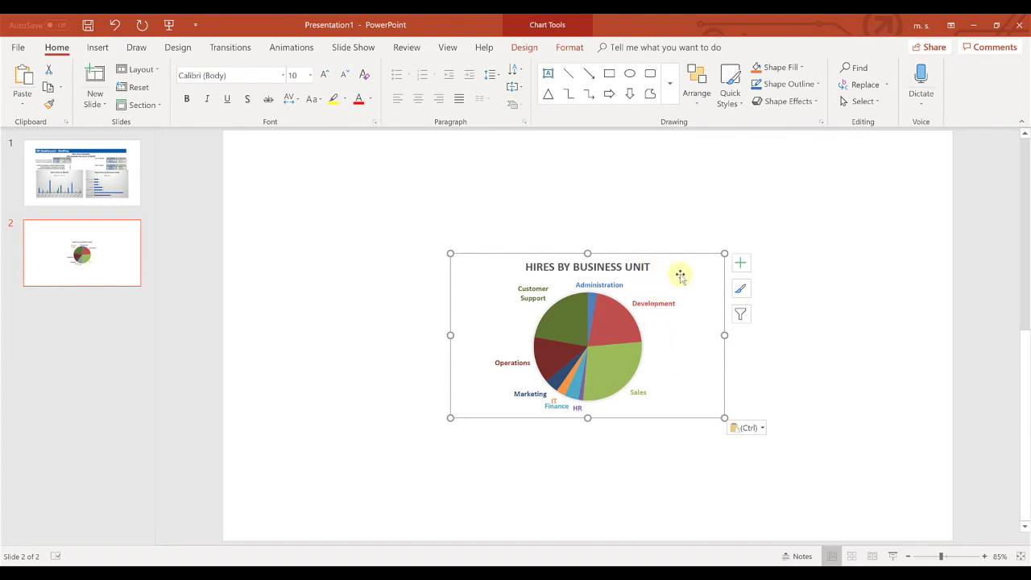
# - Move the pasted pie chart to slide 2's upper left, deselect it, and open slide 1
pyautogui.moveTo(600, 265); pyautogui.dragTo(409, 199)
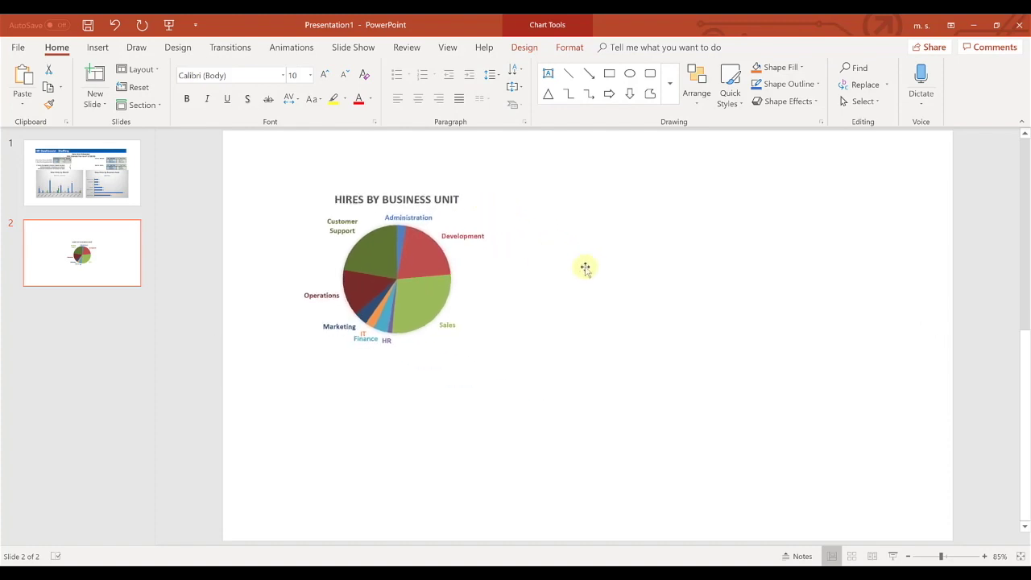
pyautogui.click(801, 244)
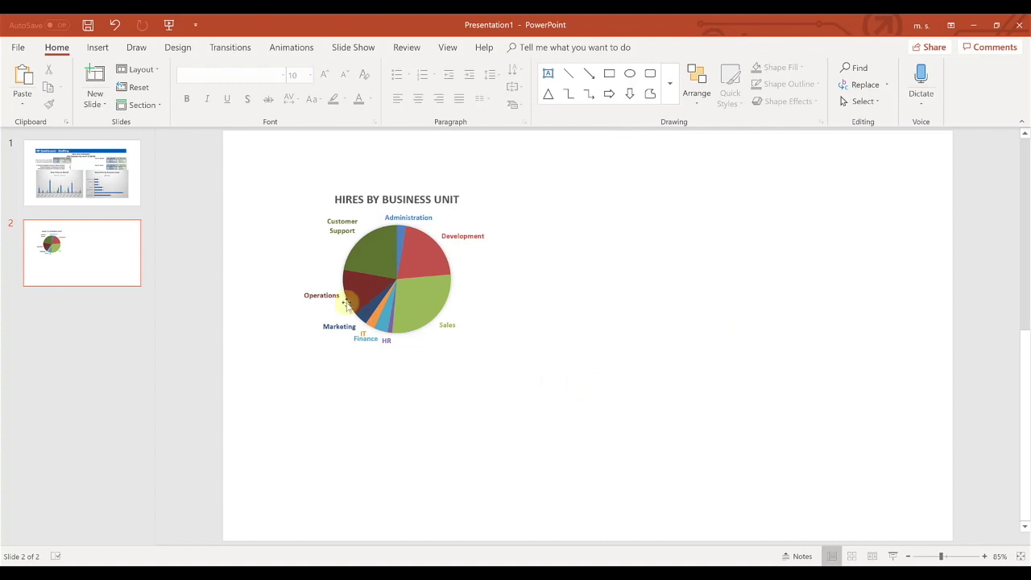
pyautogui.click(87, 176)
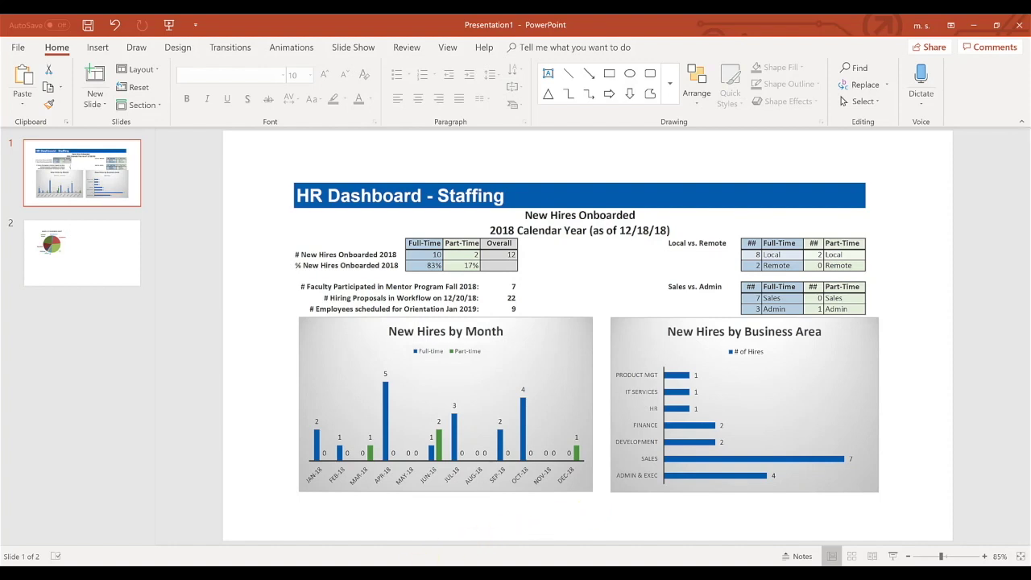
# - Switch back to the HR Dashboard - Staffing workbook in Excel
pyautogui.moveTo(419, 564)
pyautogui.click(462, 542)
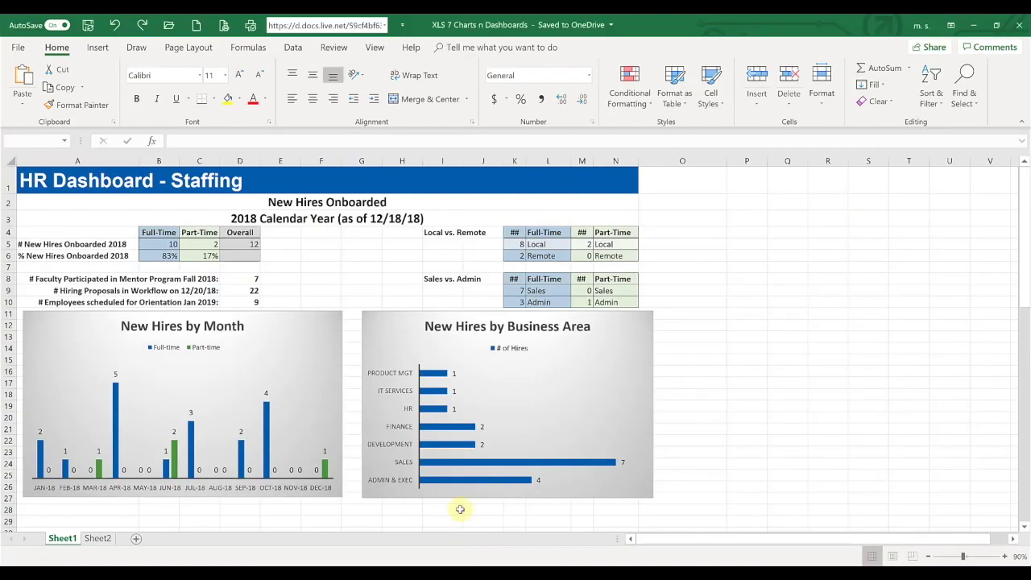
pyautogui.click(661, 215)
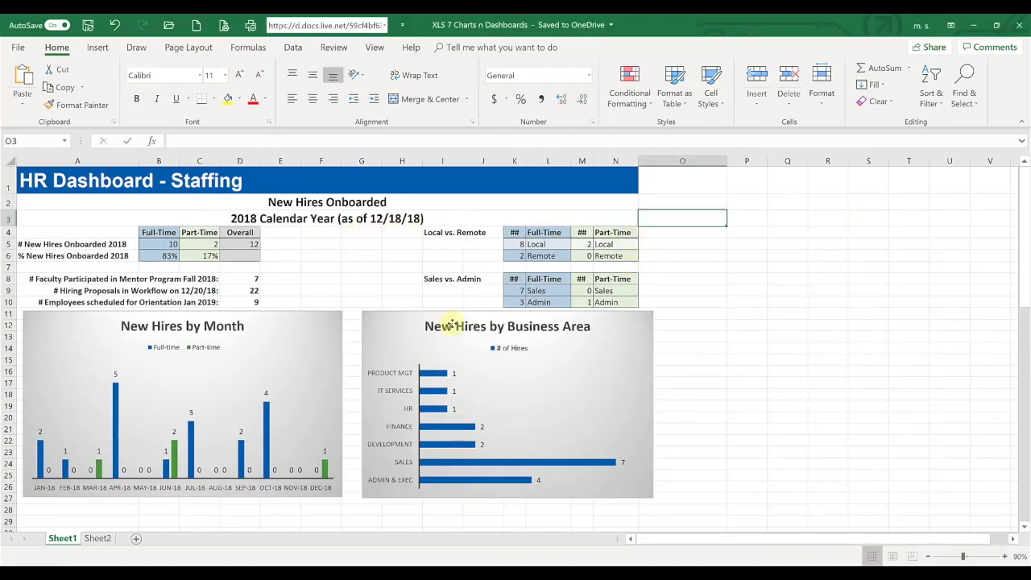
# - Move the Business Area chart aside to check the Sales and Finance counts, then put it back
pyautogui.moveTo(441, 316); pyautogui.dragTo(626, 333)
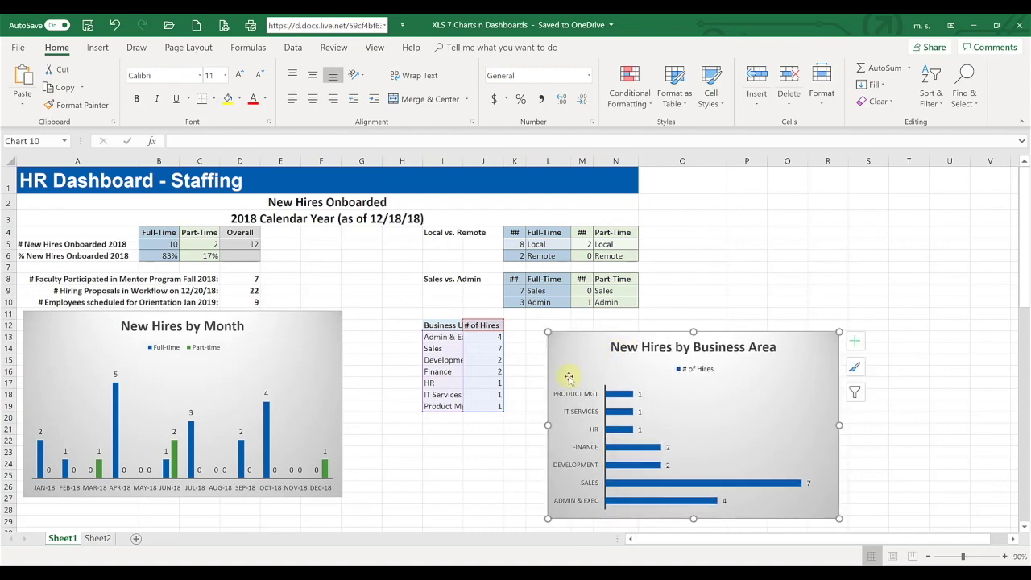
pyautogui.click(486, 352)
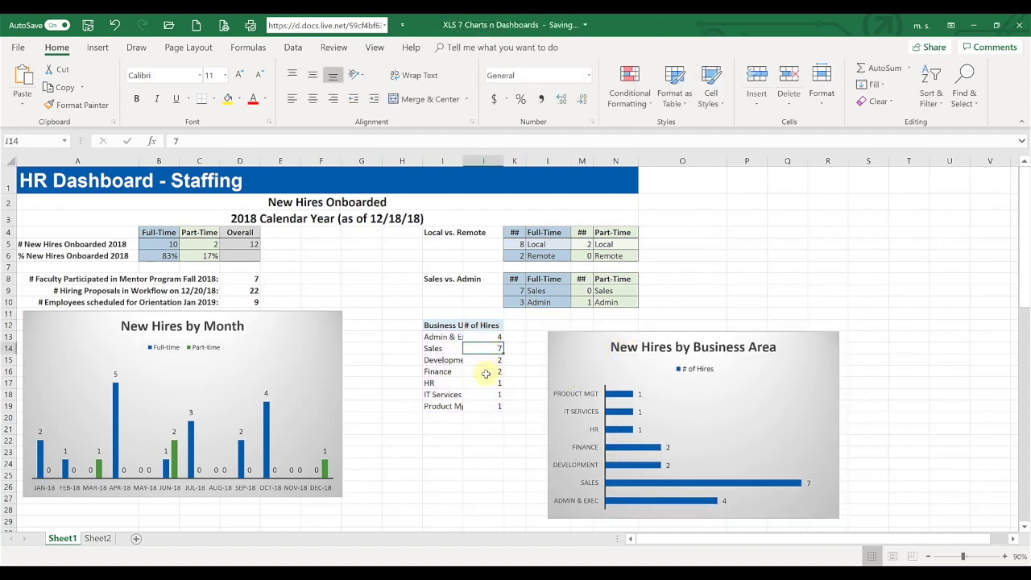
pyautogui.click(484, 372)
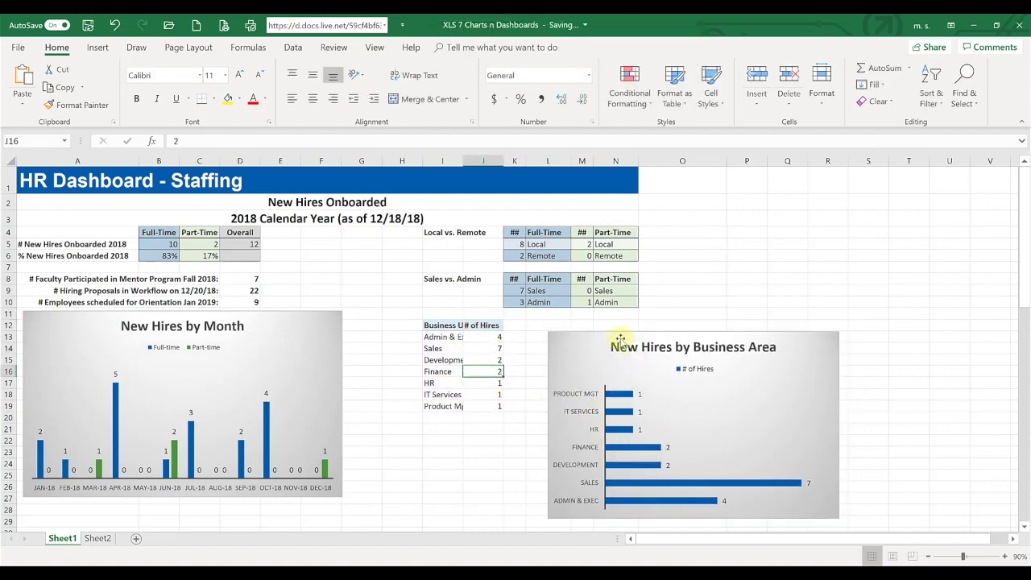
pyautogui.moveTo(614, 338); pyautogui.dragTo(515, 331)
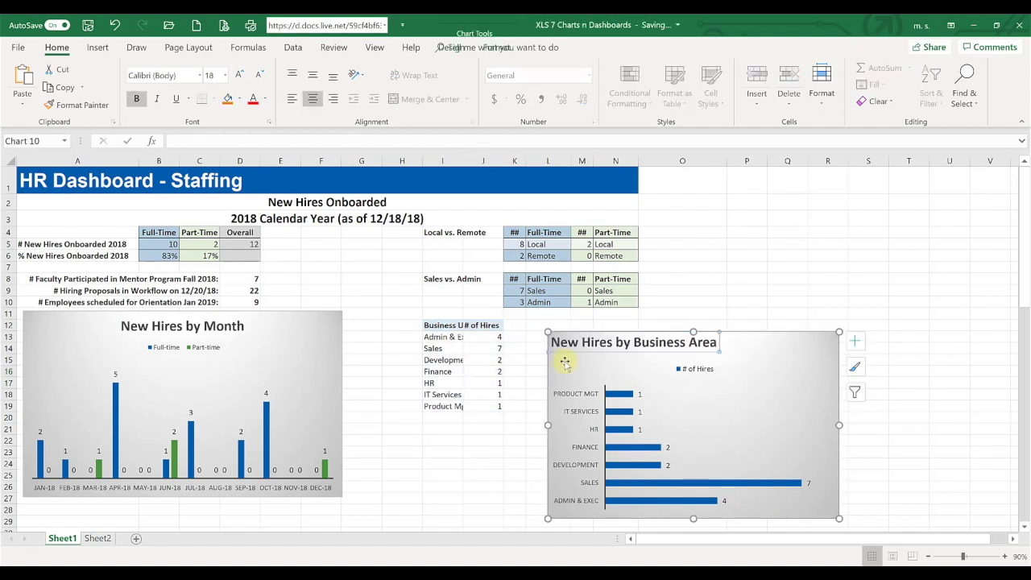
pyautogui.click(114, 25)
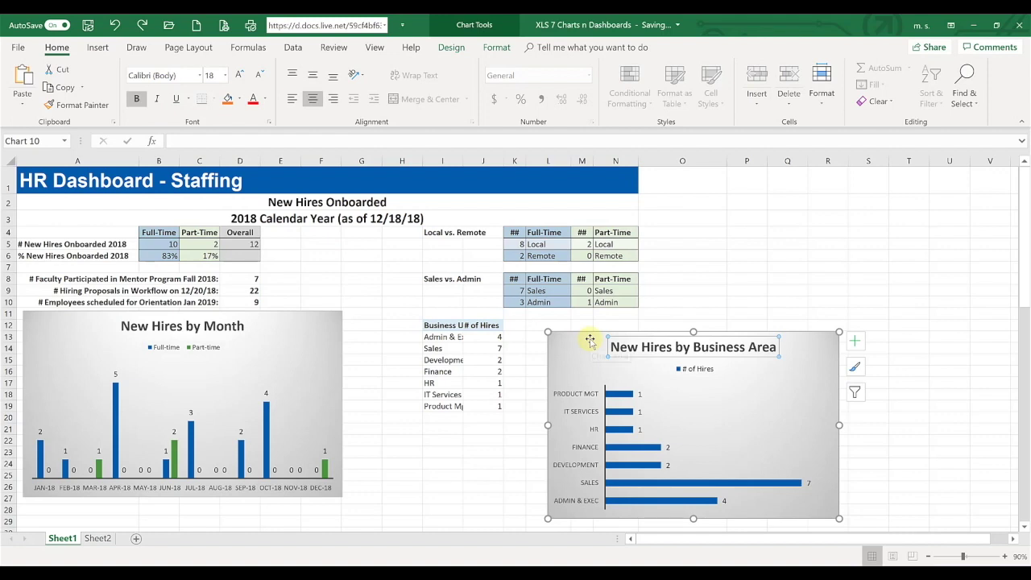
pyautogui.moveTo(591, 339); pyautogui.dragTo(404, 321)
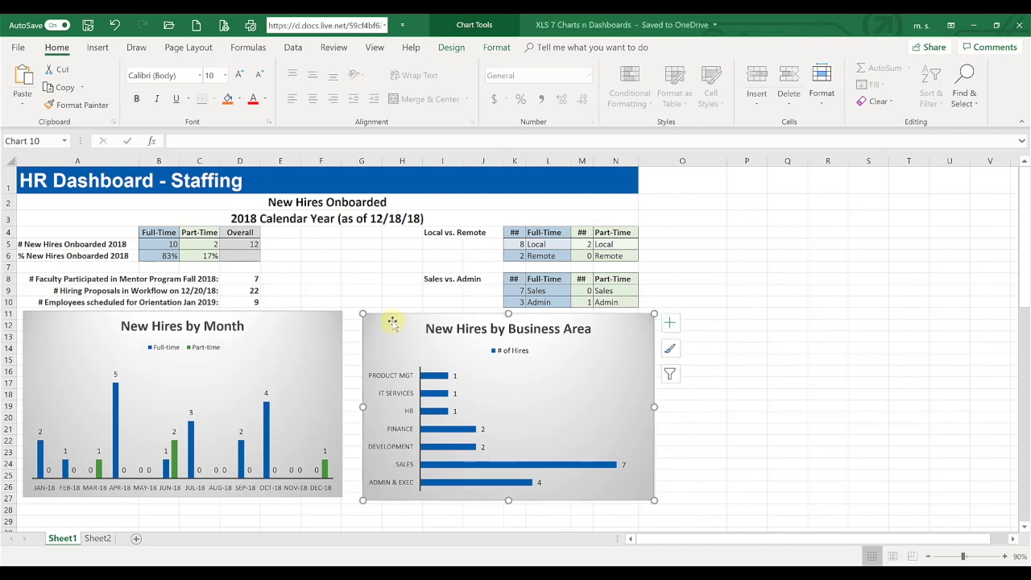